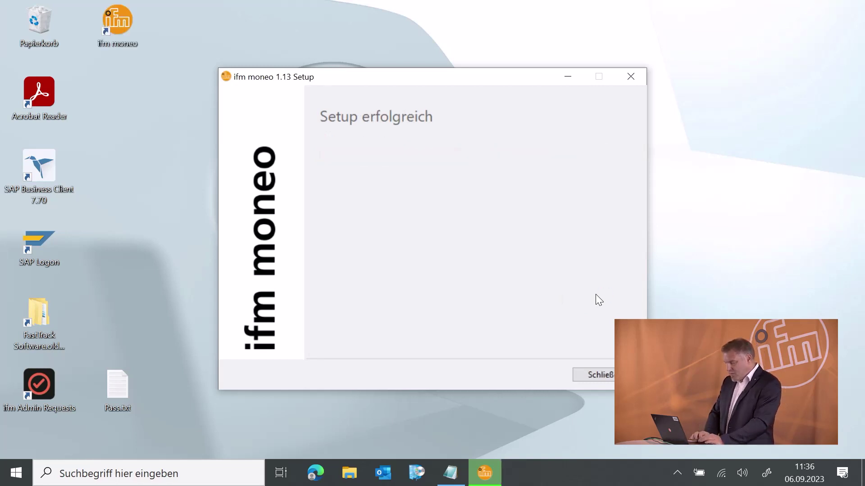
- Close the completed ifm moneo 1.13 setup once it reports success
click(601, 375)
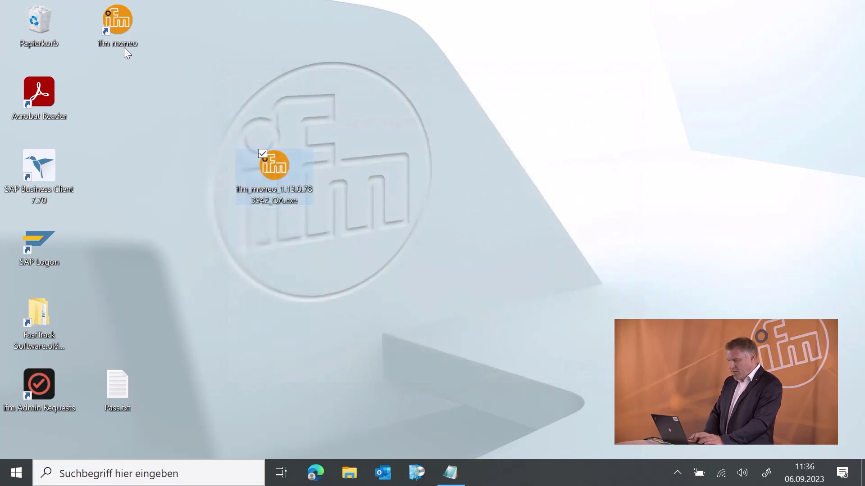
- Launch ifm moneo from its desktop shortcut and show the Edge page full screen
drag(115, 21, 161, 159)
double_click(195, 163)
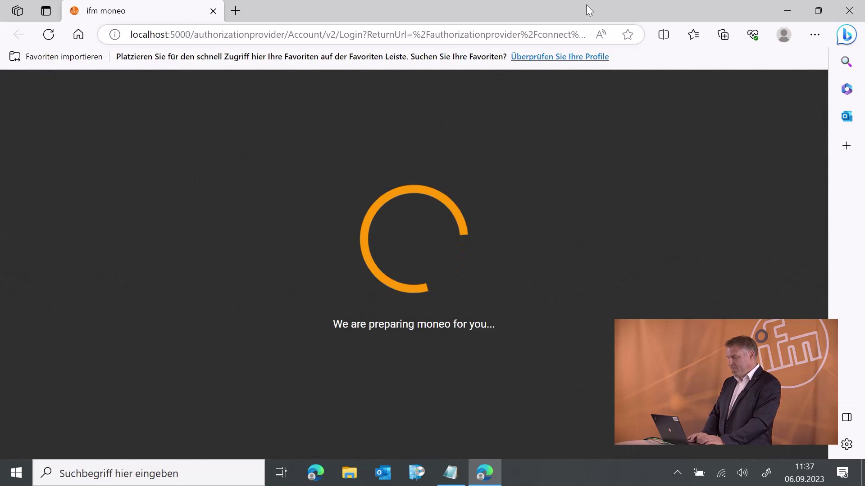
click(814, 32)
click(811, 125)
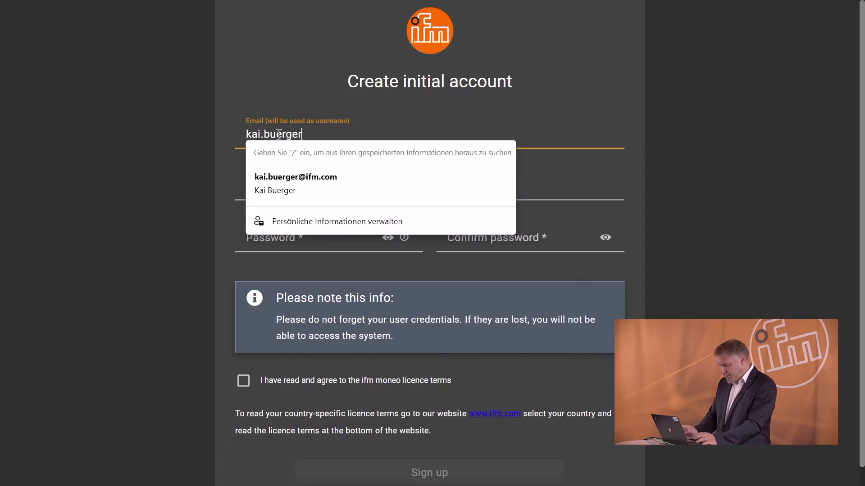
- Fill in the account's e-mail address and the user's first and last name
text(@ifm.com)
key(Tab)
key(Tab)
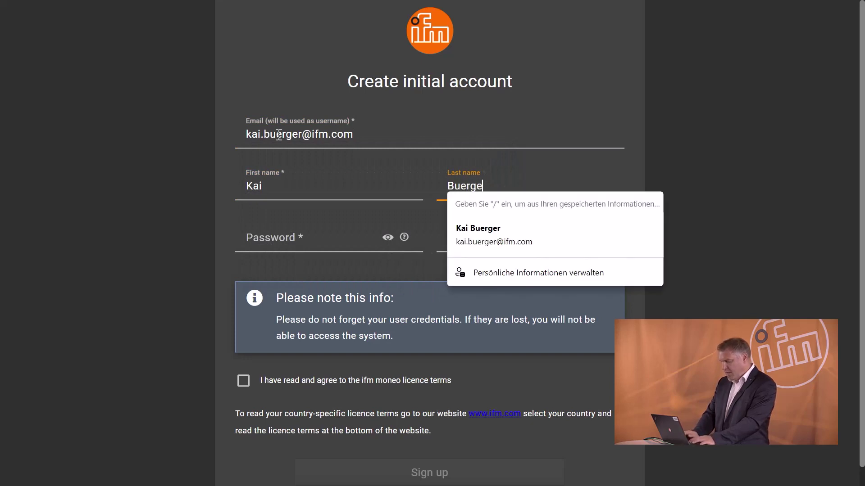
- Enter and confirm the account password, accept the licence terms and sign up
click(252, 236)
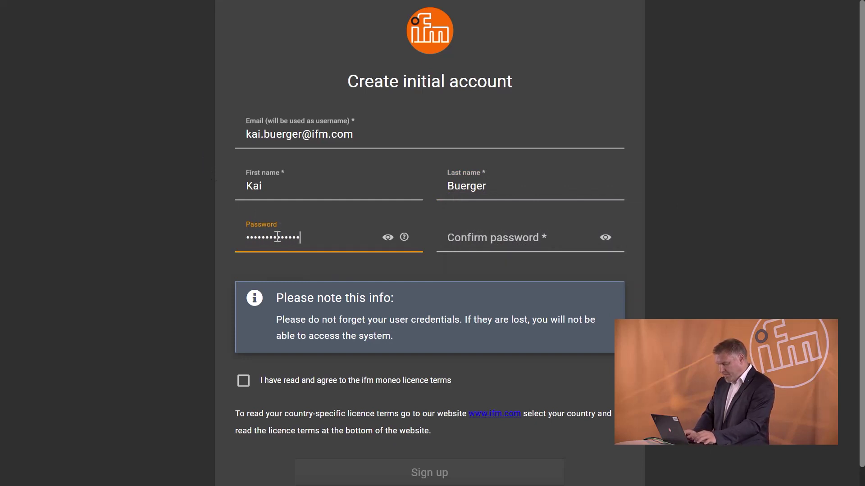
key(Tab)
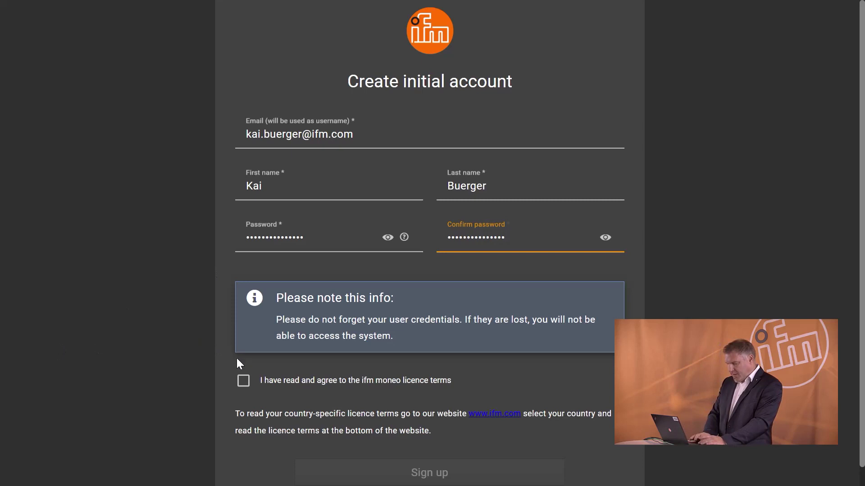
click(243, 382)
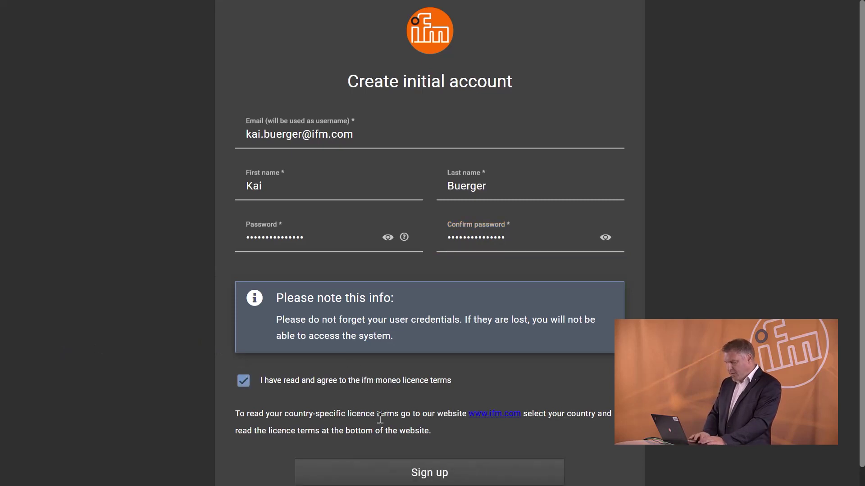
click(479, 476)
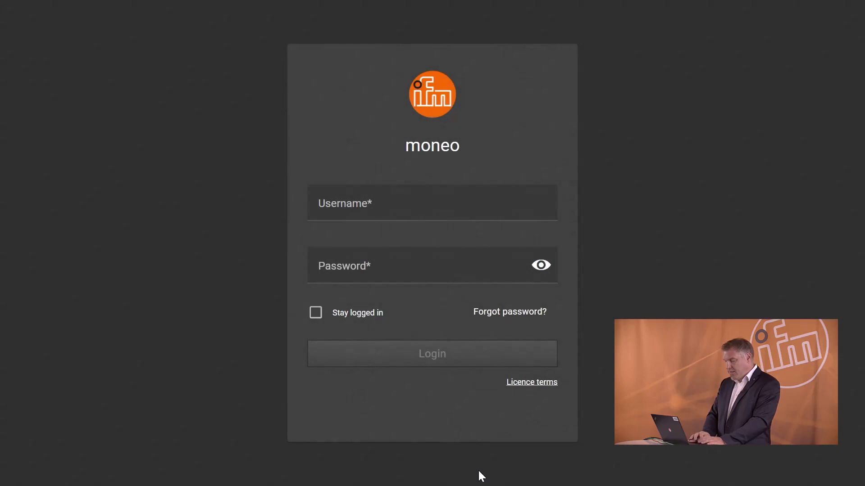
- Log in to moneo with the new account's saved username and its password
click(374, 208)
click(373, 248)
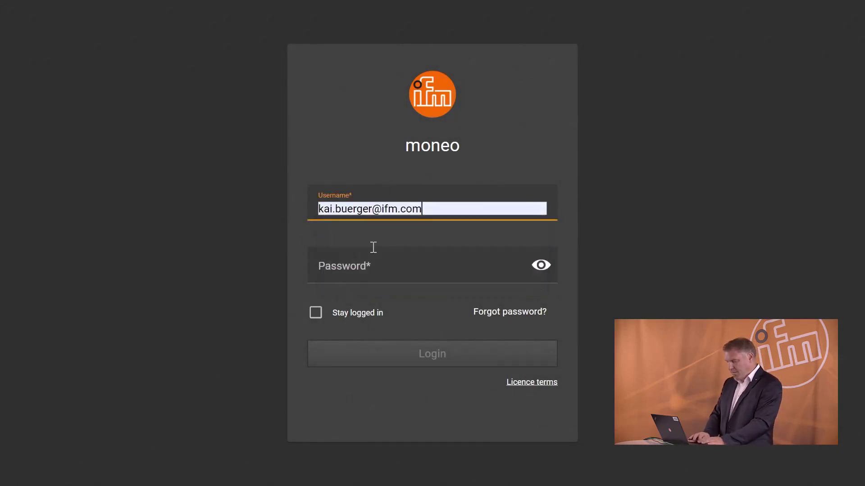
click(366, 269)
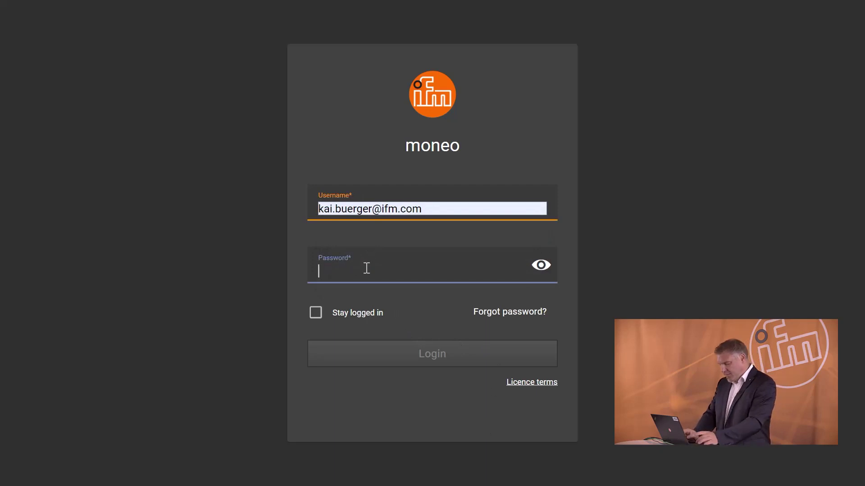
text(•••••••••••••)
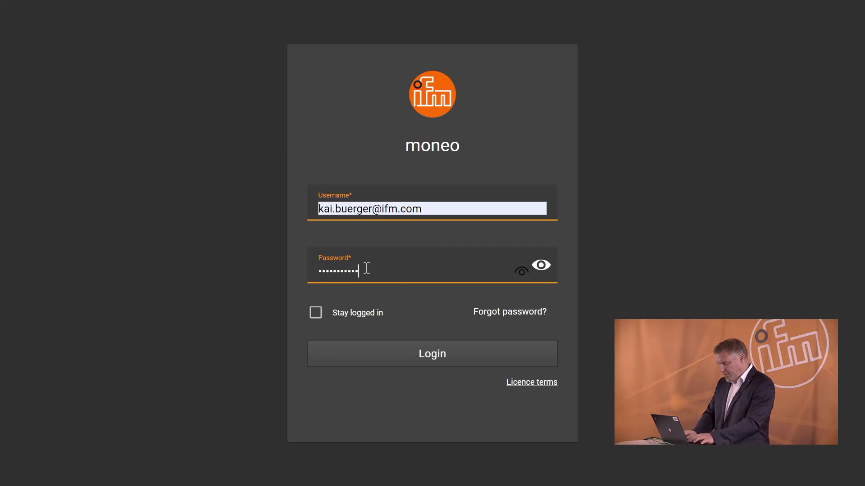
text(•)
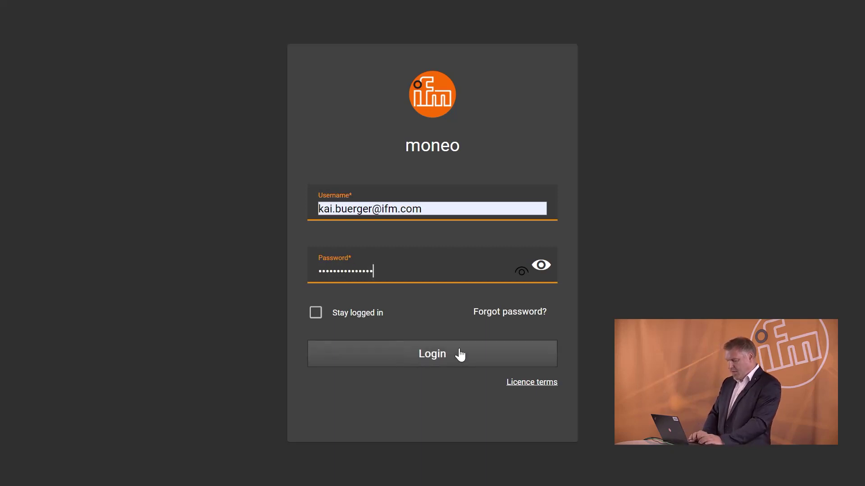
click(460, 354)
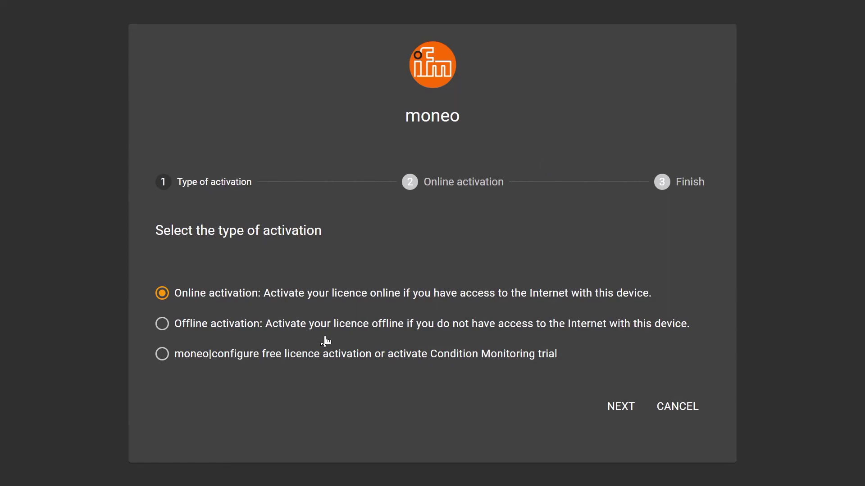
- Choose free licence activation and activate the 'Free moneo configure SA' licence
click(162, 355)
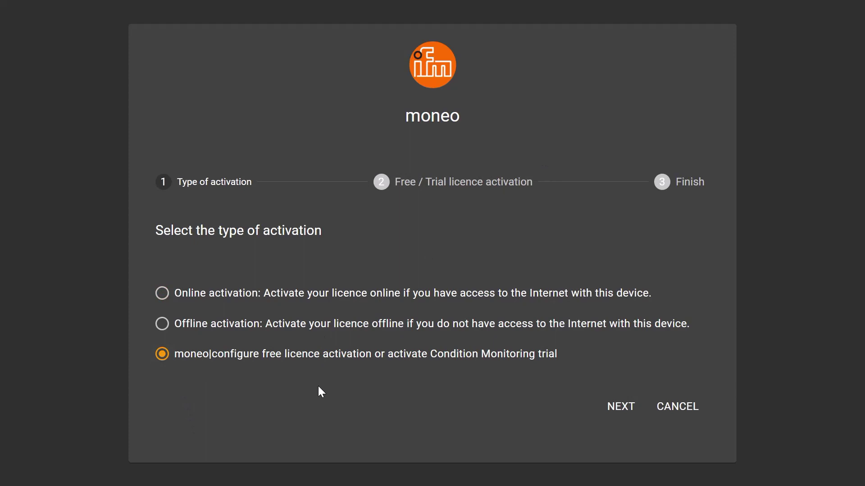
click(612, 405)
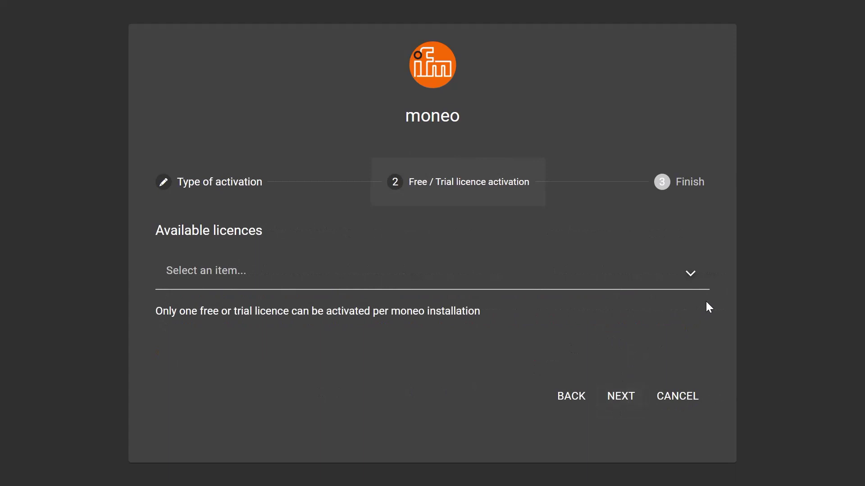
click(690, 280)
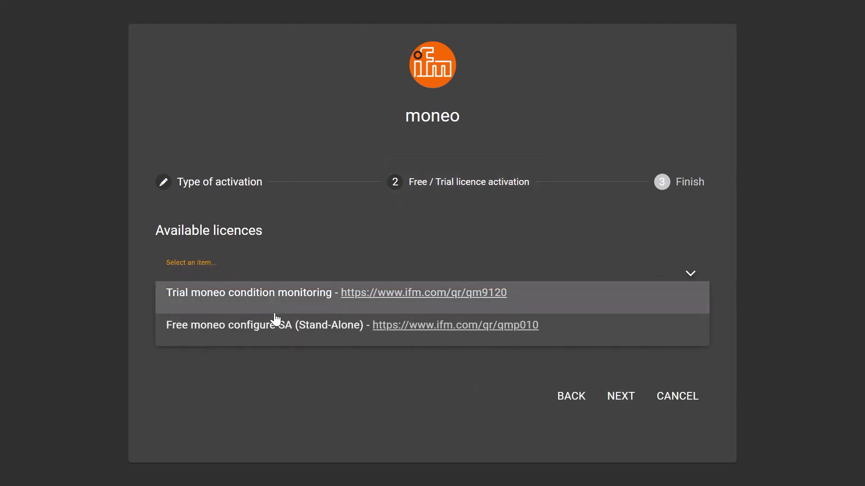
click(274, 334)
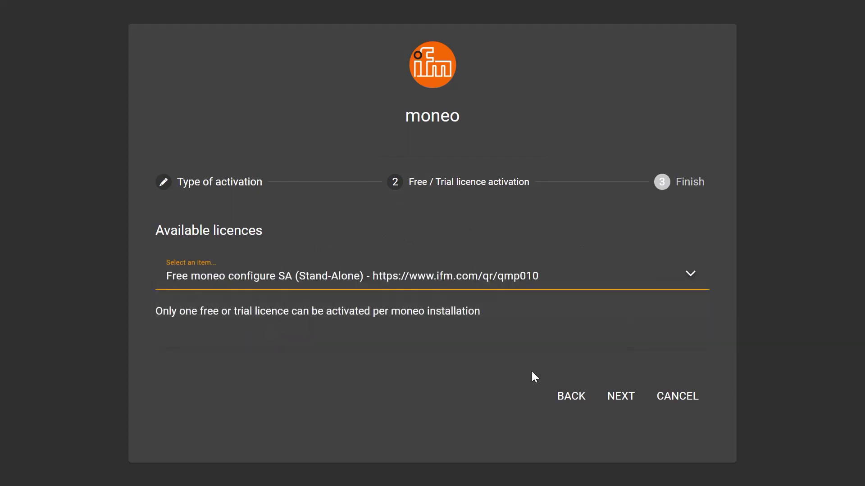
click(628, 395)
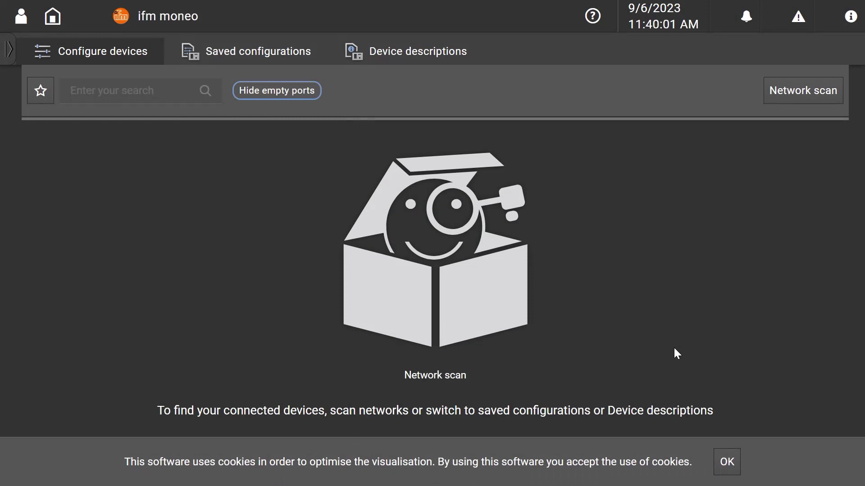
- Accept cookies and scan all networks, finding master motordemo at 169.254.39.252
click(727, 462)
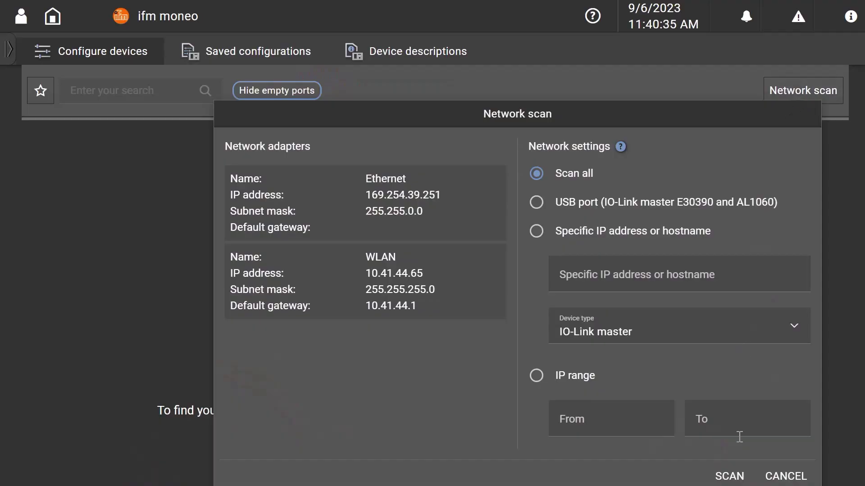
click(739, 478)
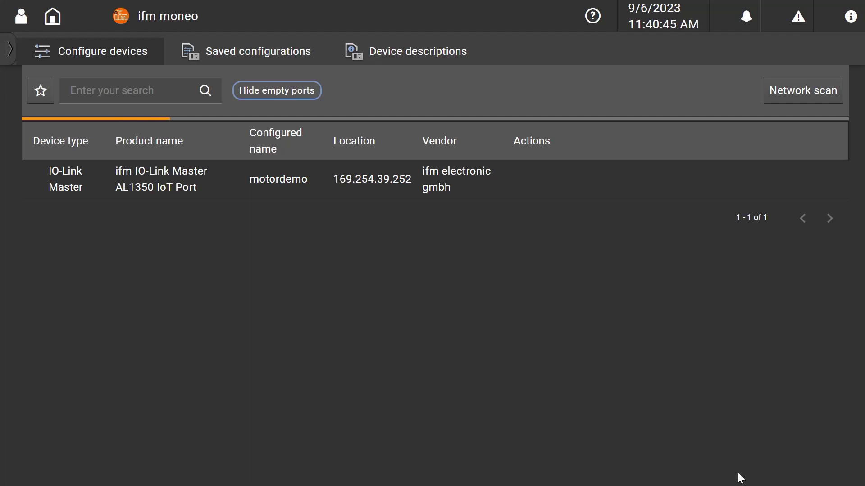
mouse_move(595, 193)
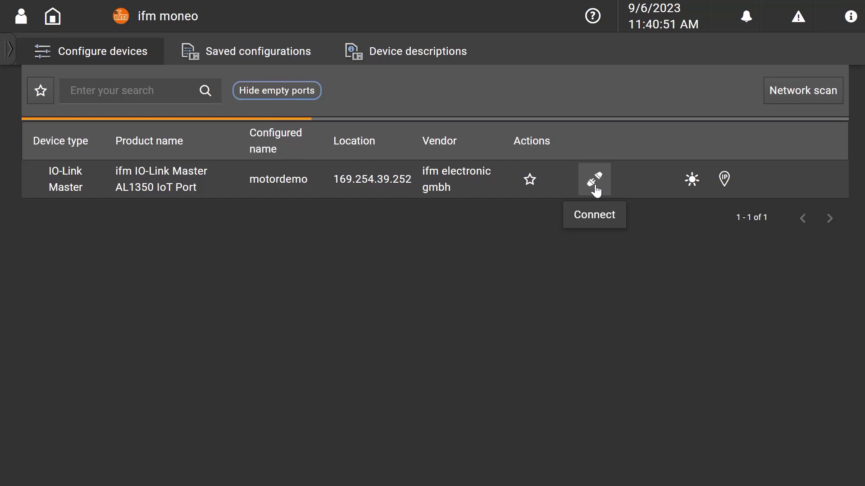
- Connect to the motordemo master and open the DI5028 sensor on Port 4
click(595, 189)
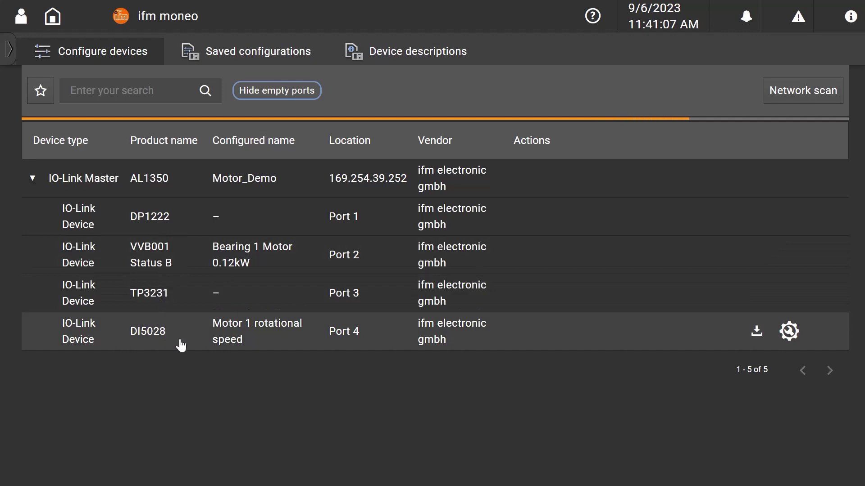
click(180, 342)
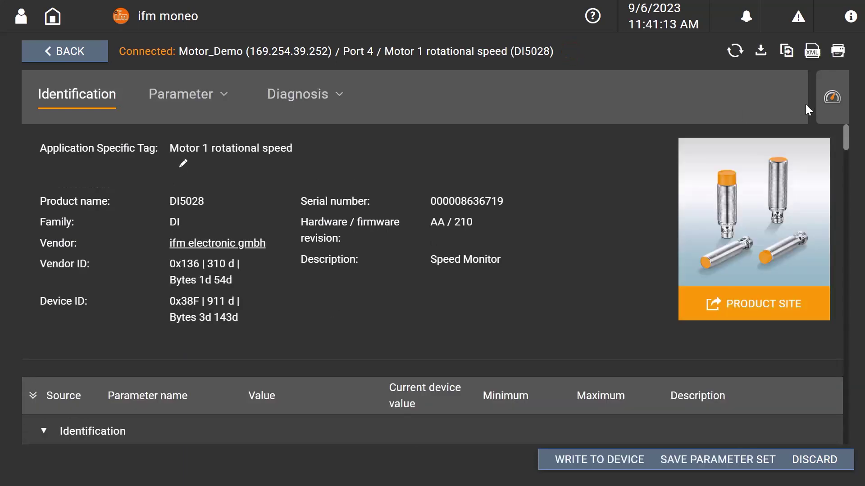
- Change the Application-specific Tag to 'Motor 2 rotational speed'
drag(844, 138, 844, 161)
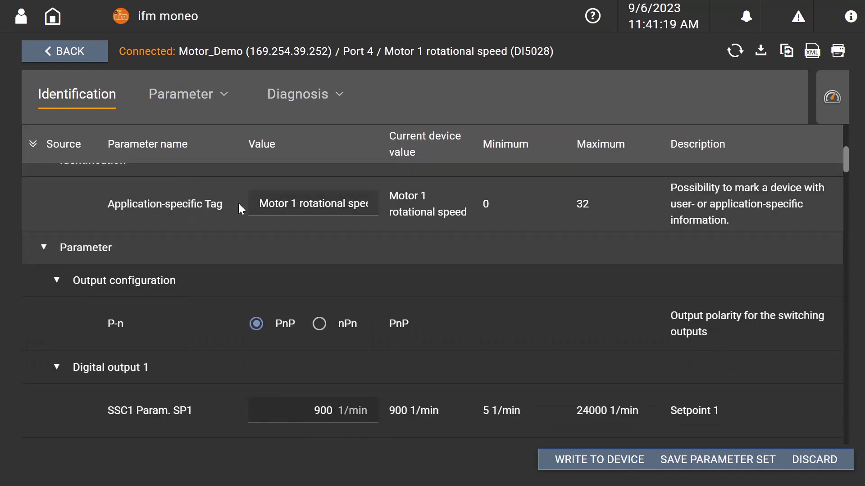
click(300, 205)
key(BackSpace)
key(BackSpace)
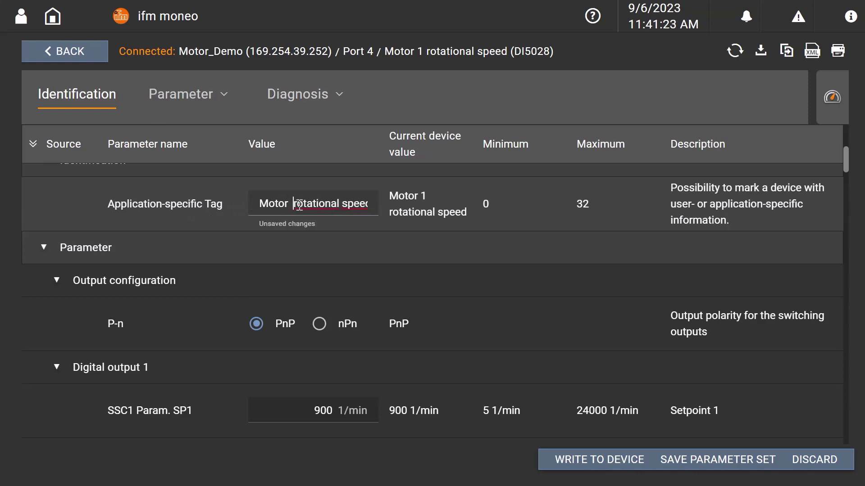
text(2)
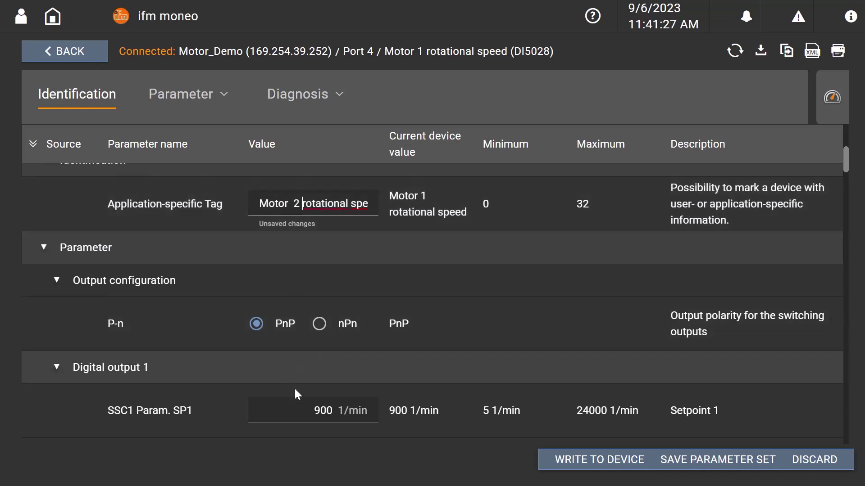
- Set SSC1 Param. SP1 to 920 1/min and write the parameters to the sensor
click(301, 410)
drag(301, 410, 337, 413)
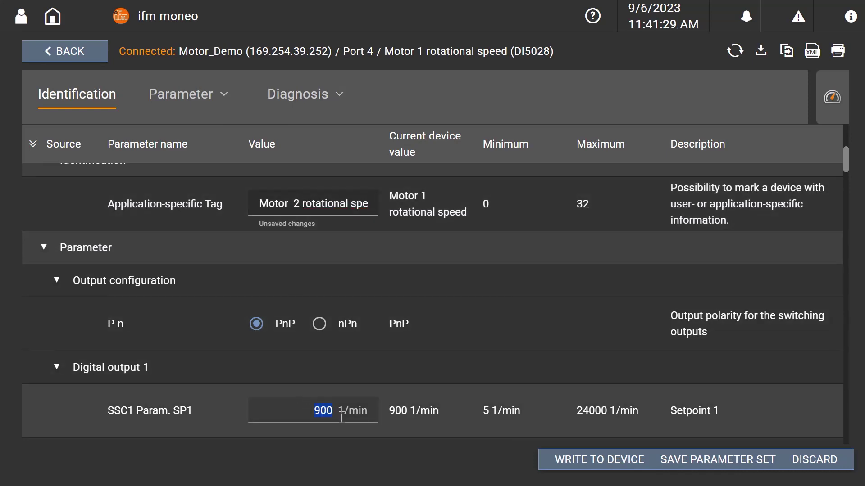
text(9)
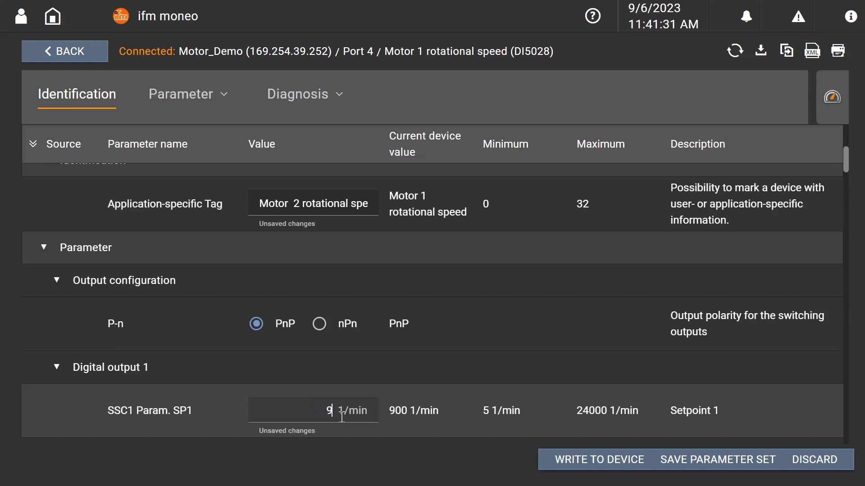
text(20)
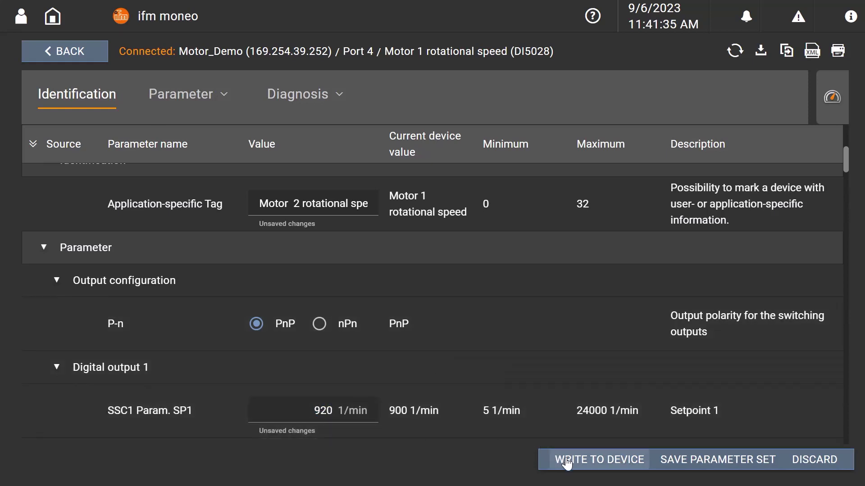
click(602, 459)
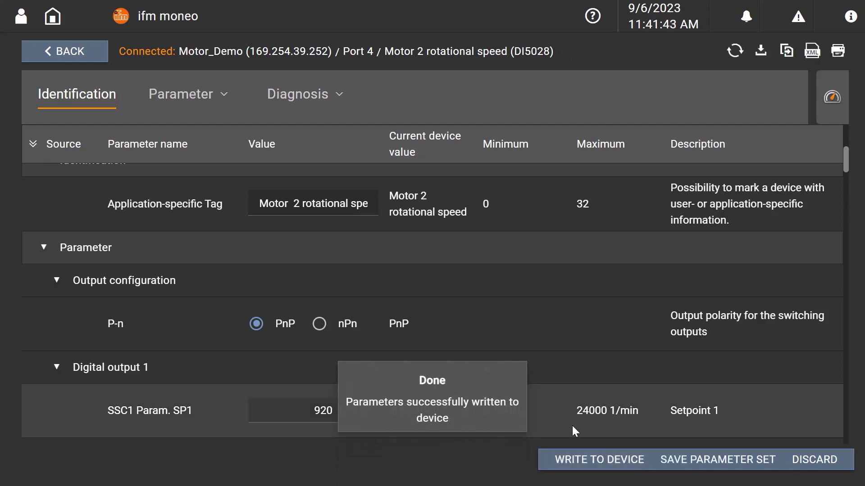
- Go back to the device list and open the Motor_Demo AL1350 master's parameter page
click(61, 58)
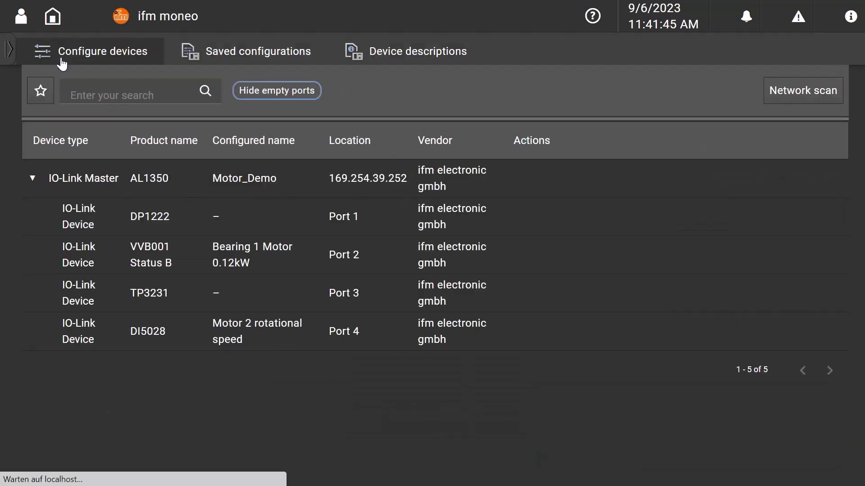
mouse_move(137, 188)
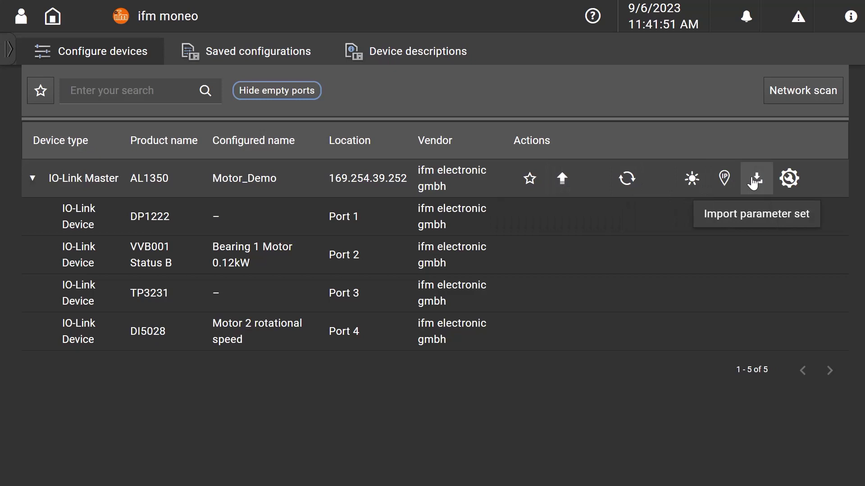
click(493, 185)
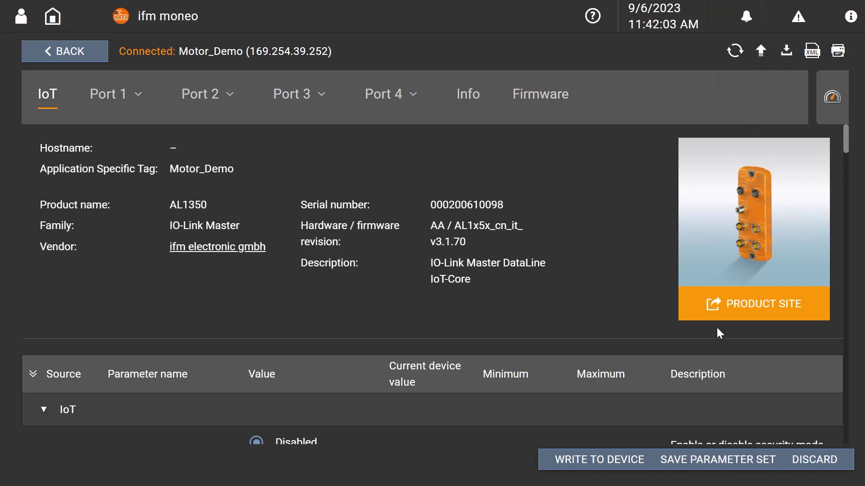
- Save the master's parameter set for all four ports as 'How-To'
click(683, 464)
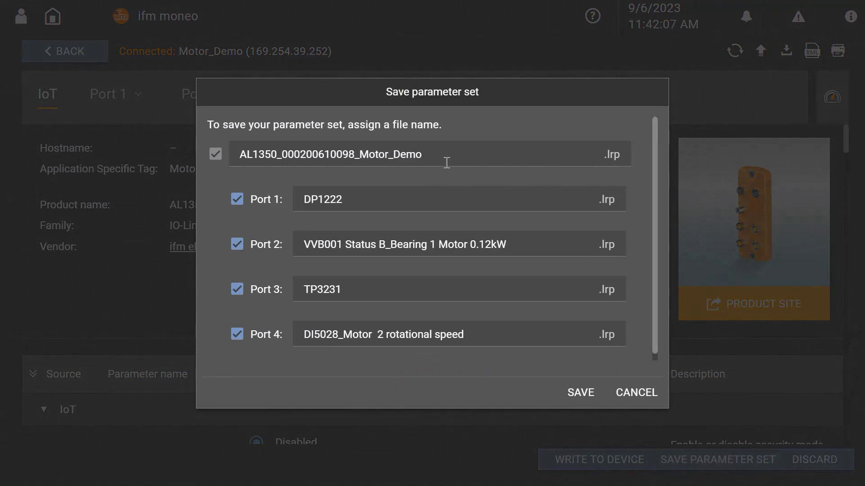
double_click(283, 154)
click(437, 152)
drag(437, 152, 246, 156)
text(How-To)
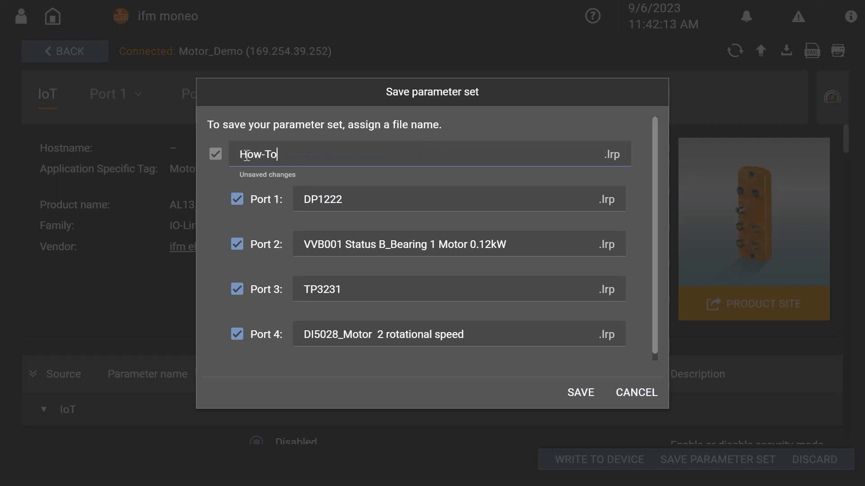
click(575, 389)
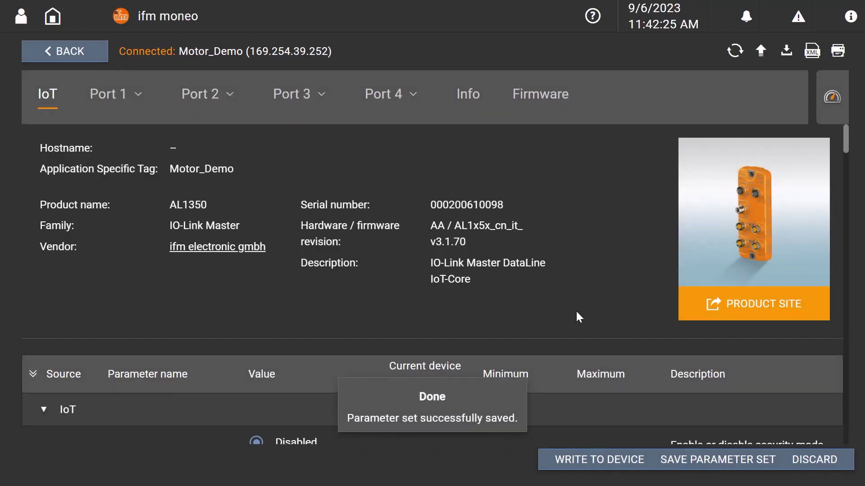
click(73, 58)
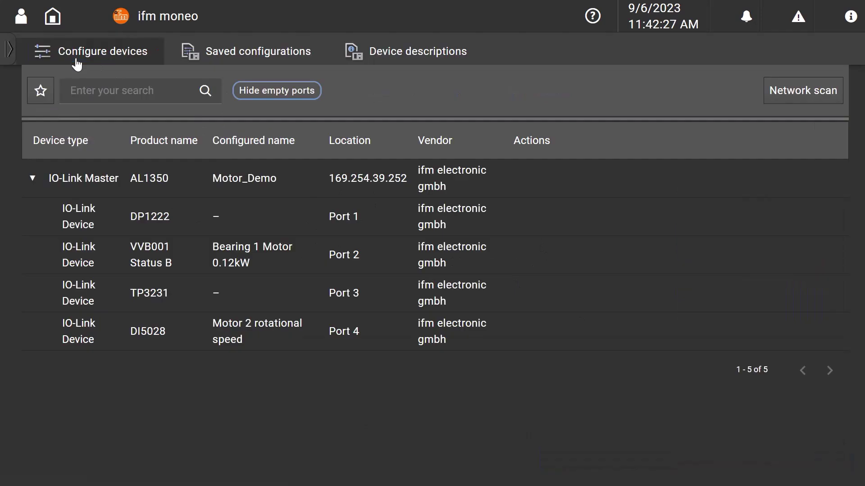
click(238, 57)
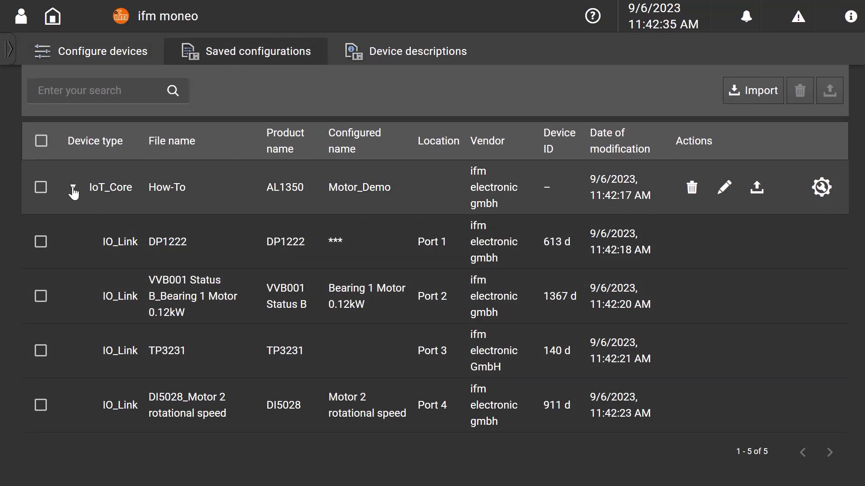
click(73, 188)
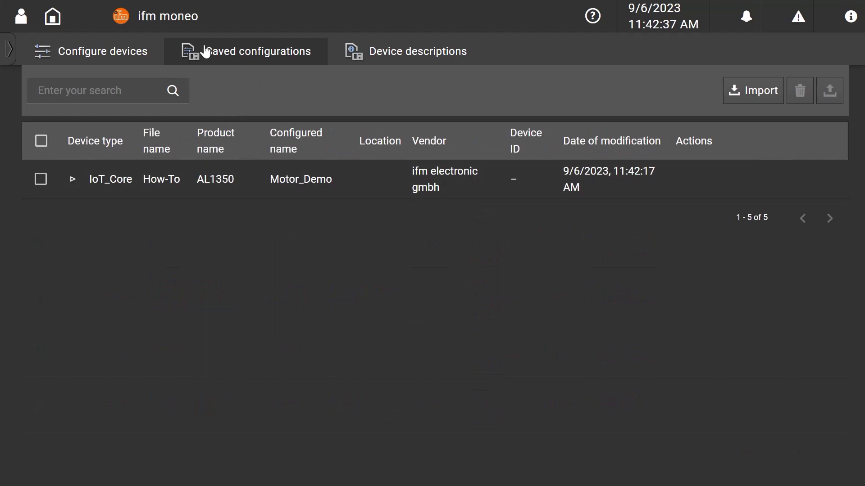
click(102, 56)
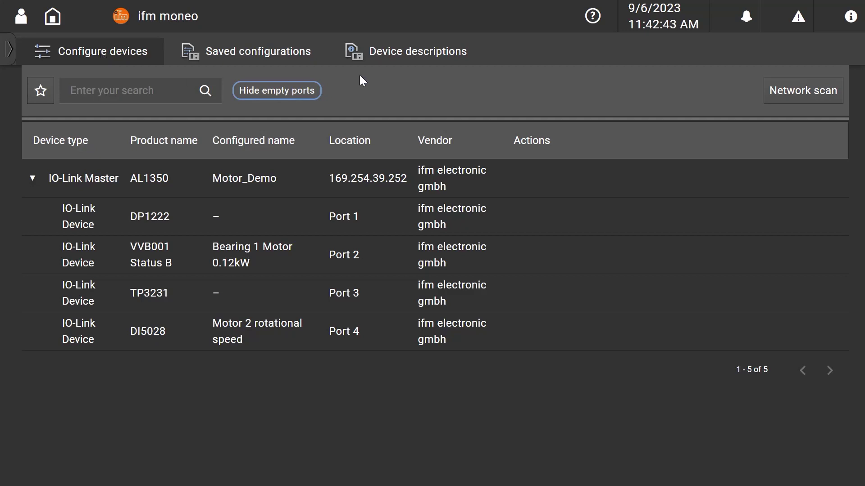
- Import the How-To parameter set onto the master with all four ports ticked
mouse_move(506, 188)
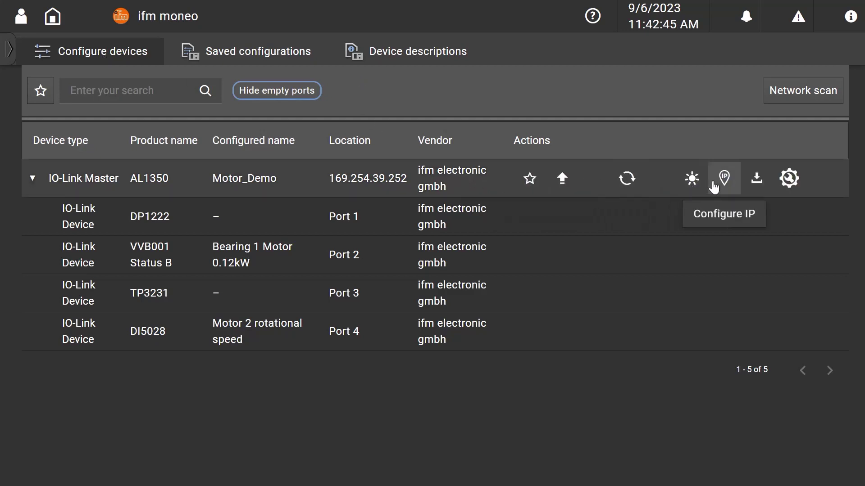
click(756, 190)
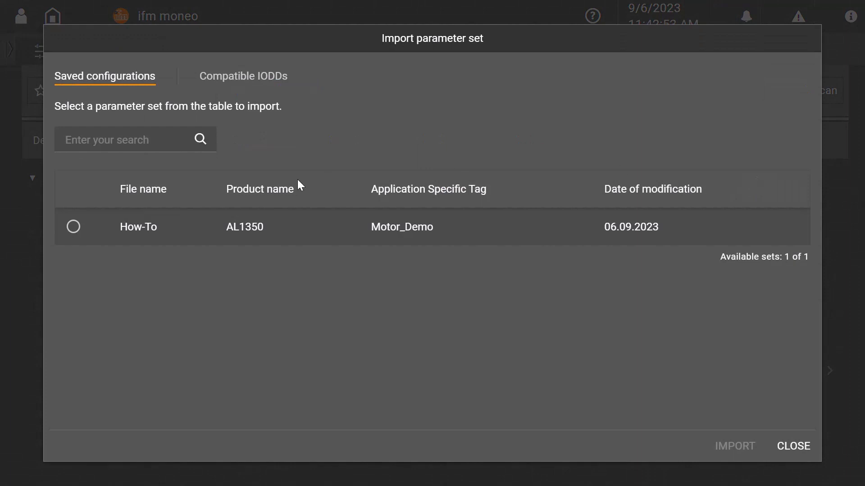
click(73, 226)
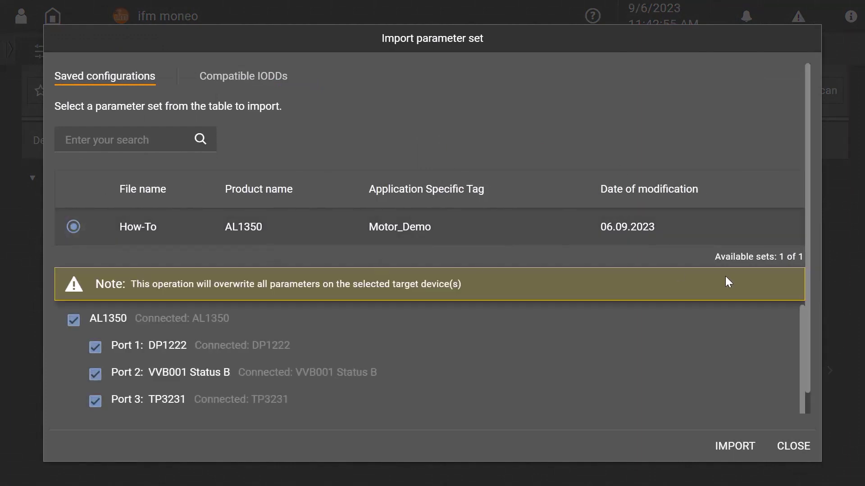
drag(809, 375, 809, 402)
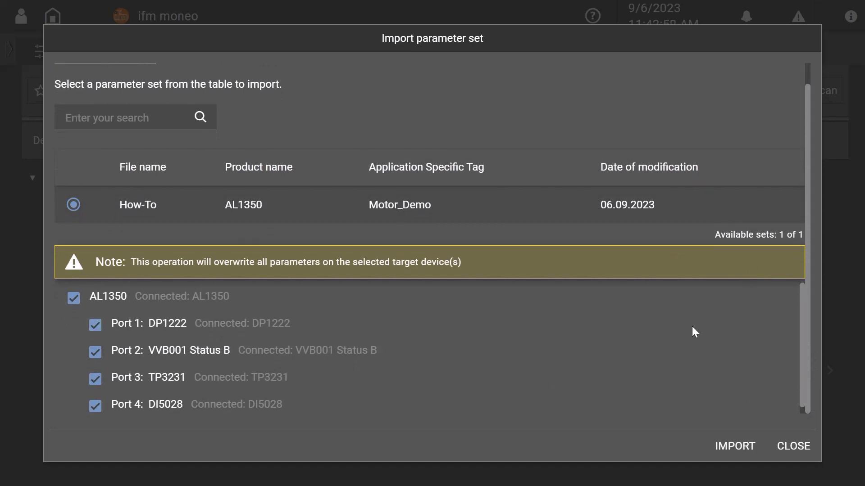
click(726, 447)
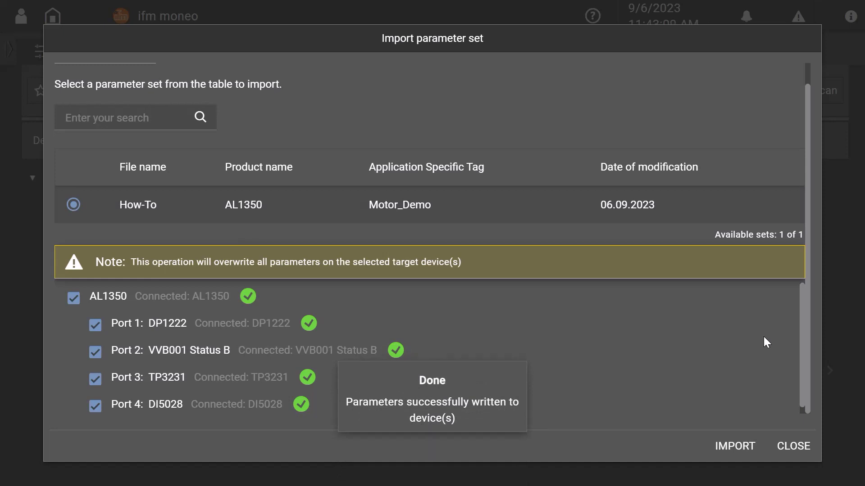
click(794, 447)
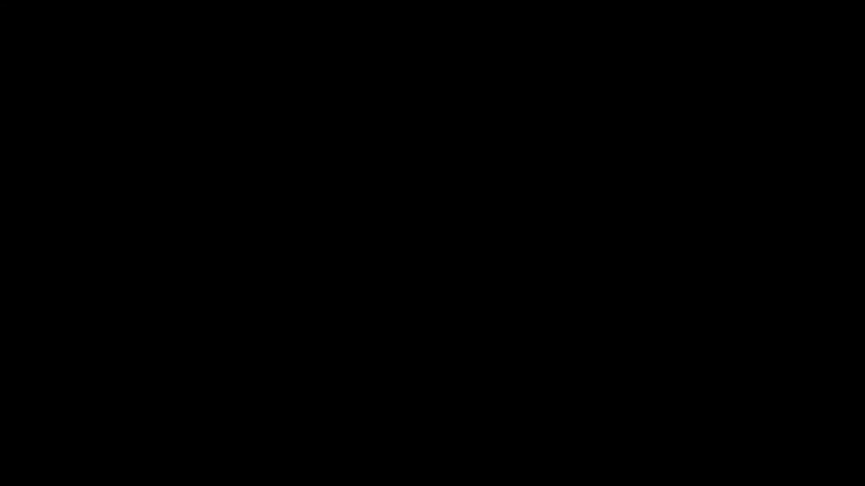